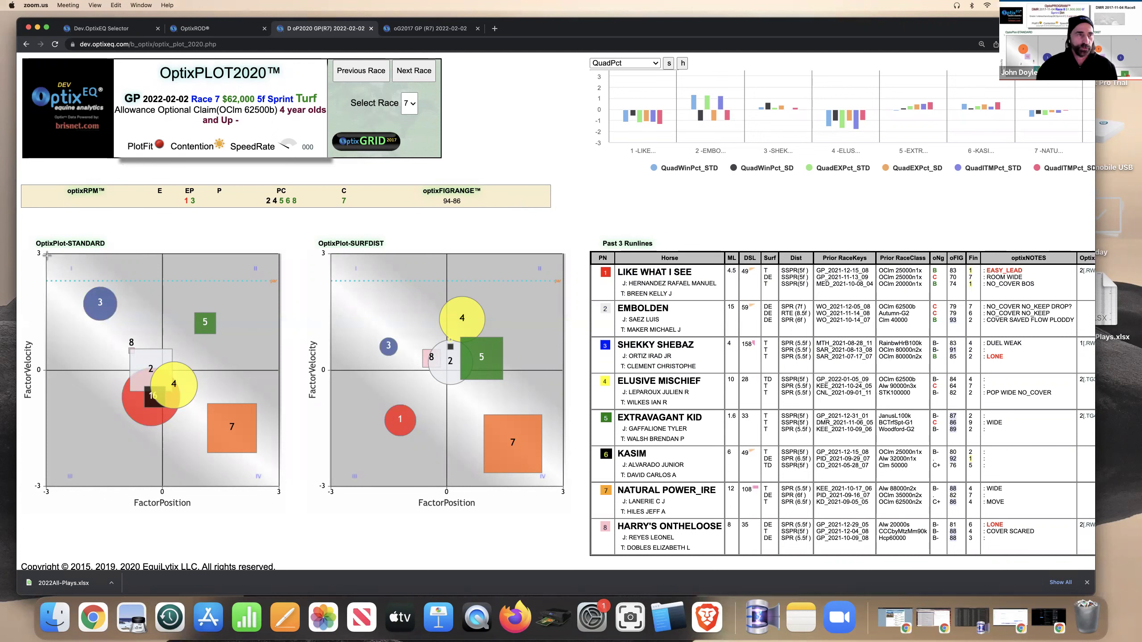
Step: Box the top-left quadrants of the STANDARD and SURFDIST plots and the PlotFit/Contention/SpeedRate legend
left_click_drag(47, 255, 127, 290)
mouse_move(155, 373)
left_mouse_down()
mouse_move(166, 381)
mouse_move(162, 368)
left_mouse_up()
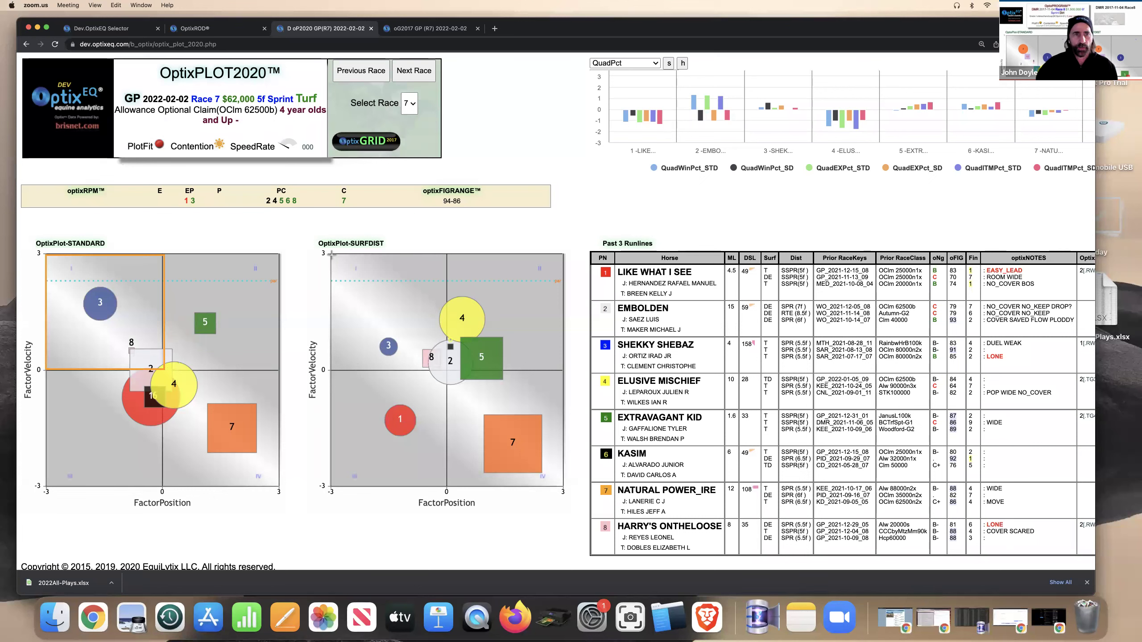
mouse_move(334, 255)
left_mouse_down()
mouse_move(416, 277)
mouse_move(439, 326)
left_mouse_up()
left_click_drag(455, 368, 447, 356)
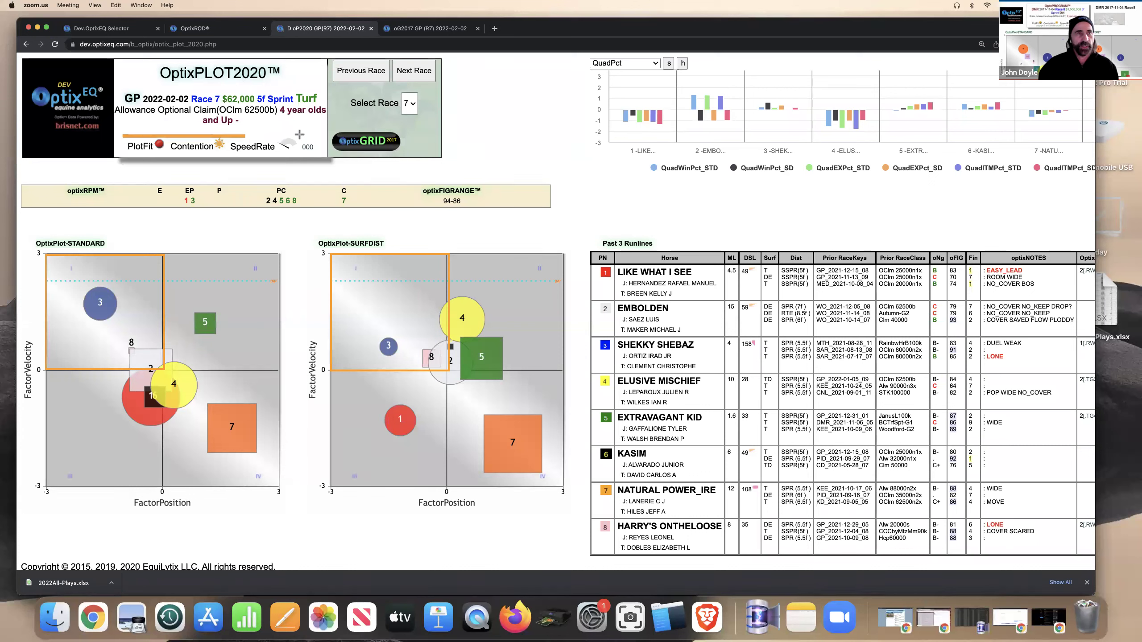
left_click_drag(332, 155, 322, 155)
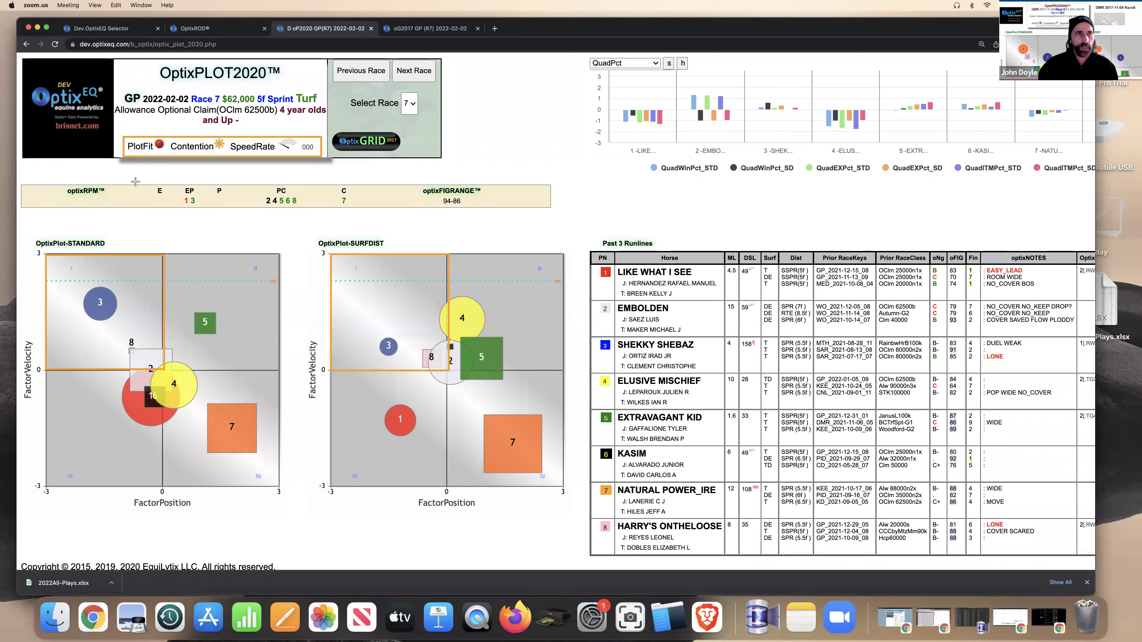
Step: Box the E, EP and P pace columns and the EXTRAVAGANT KID runlines
mouse_move(141, 183)
left_mouse_down()
mouse_move(241, 188)
mouse_move(245, 211)
left_mouse_up()
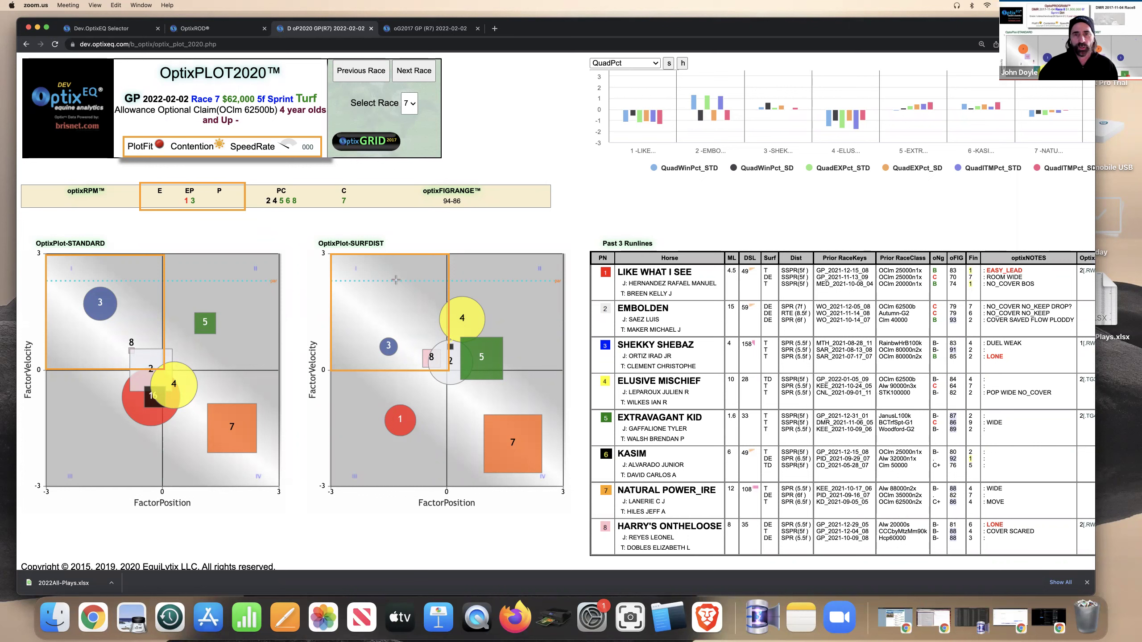
mouse_move(589, 410)
left_mouse_down()
mouse_move(743, 422)
mouse_move(740, 448)
left_mouse_up()
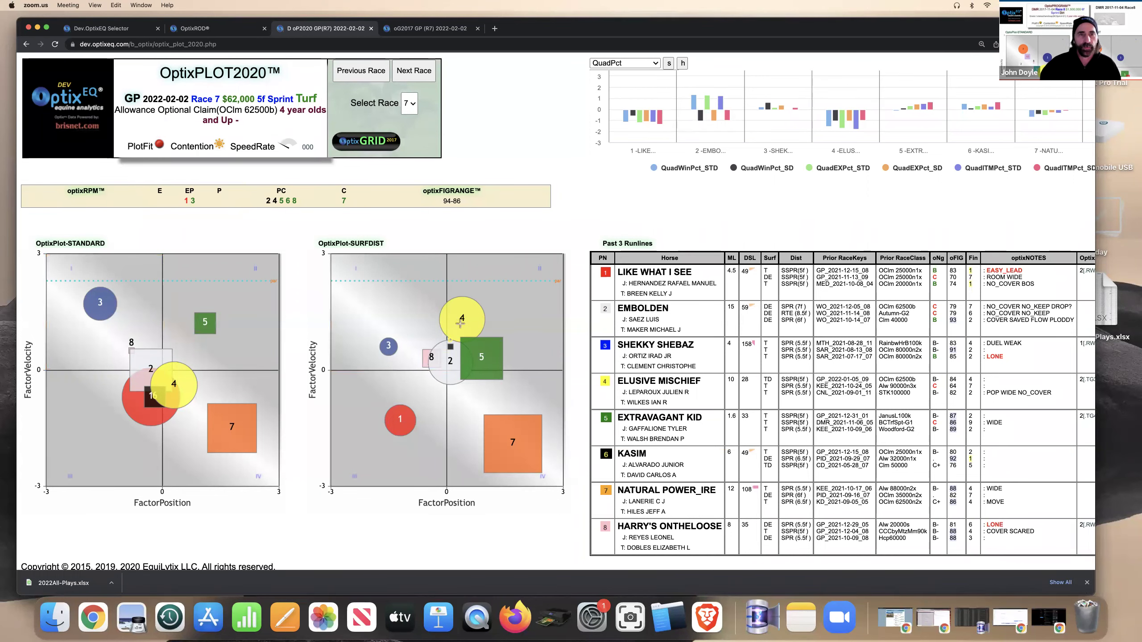
Step: Switch to the OptixGRID tab and filter the PN list to horse 1, Like What I See
left_click(428, 29)
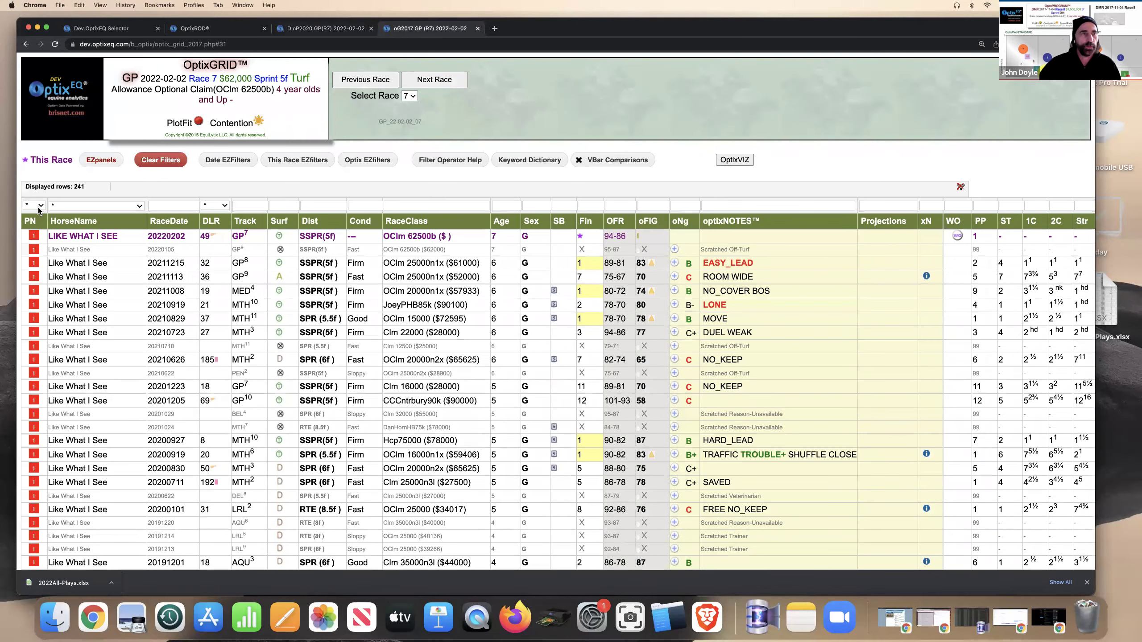
left_click(35, 205)
left_click(39, 217)
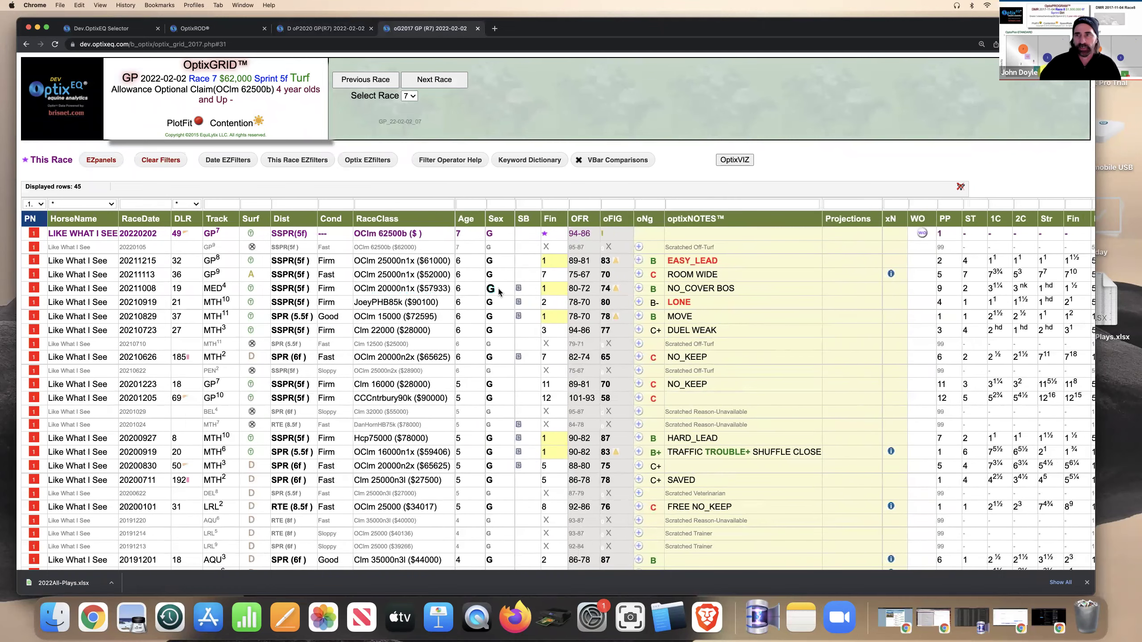
Step: Box the OFR figures of Like What I See's top three runlines
scroll(499, 291, "right", 3)
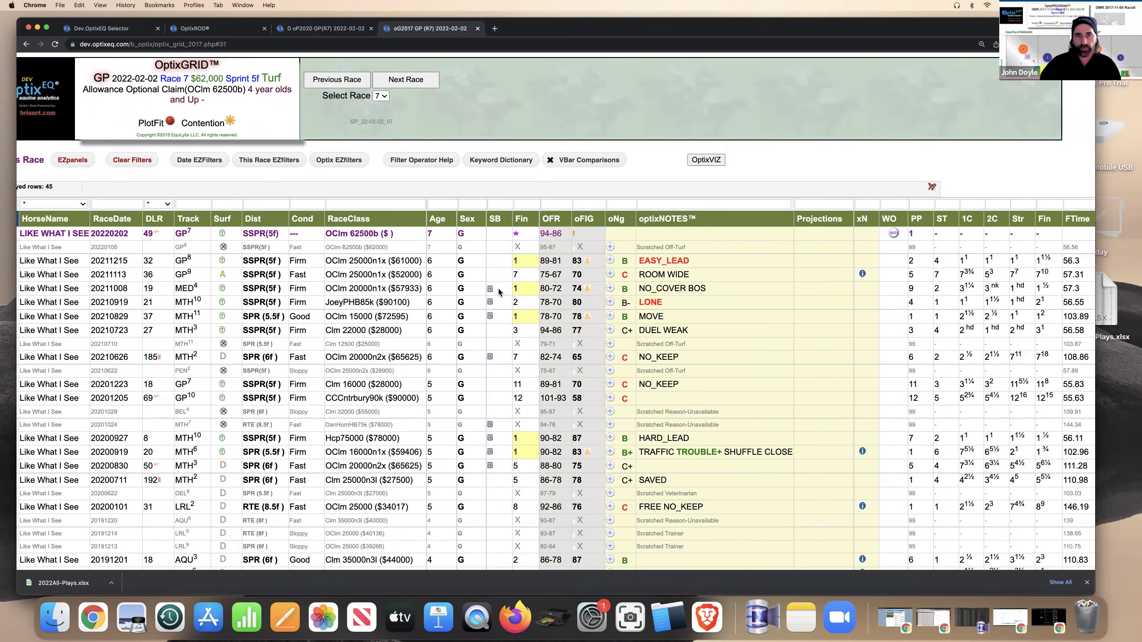
scroll(503, 291, "left", 3)
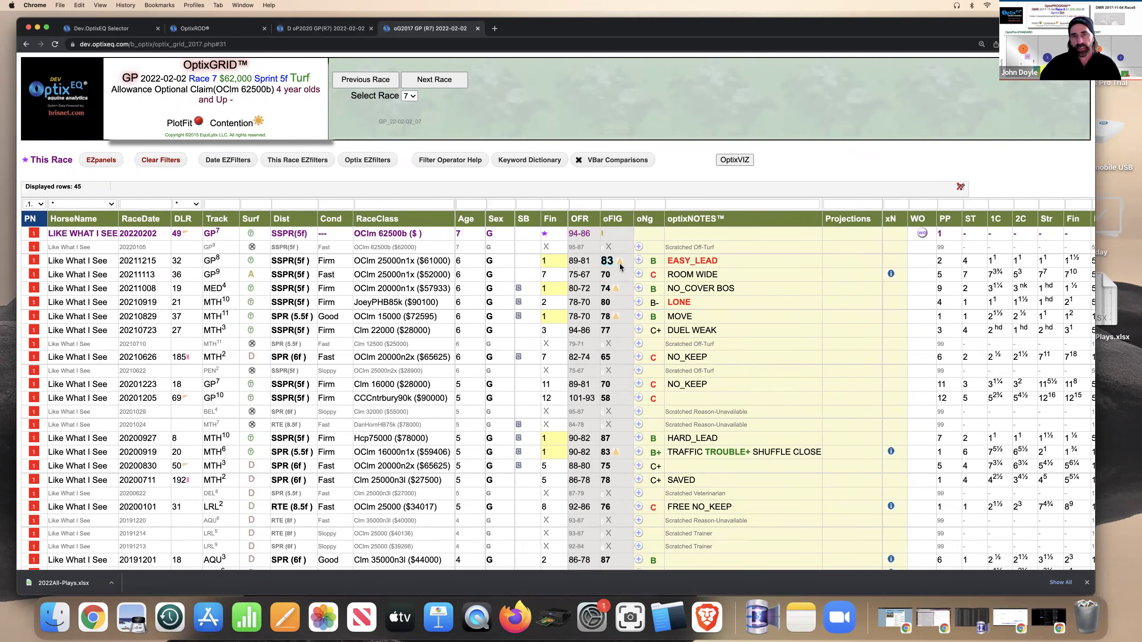
mouse_move(621, 266)
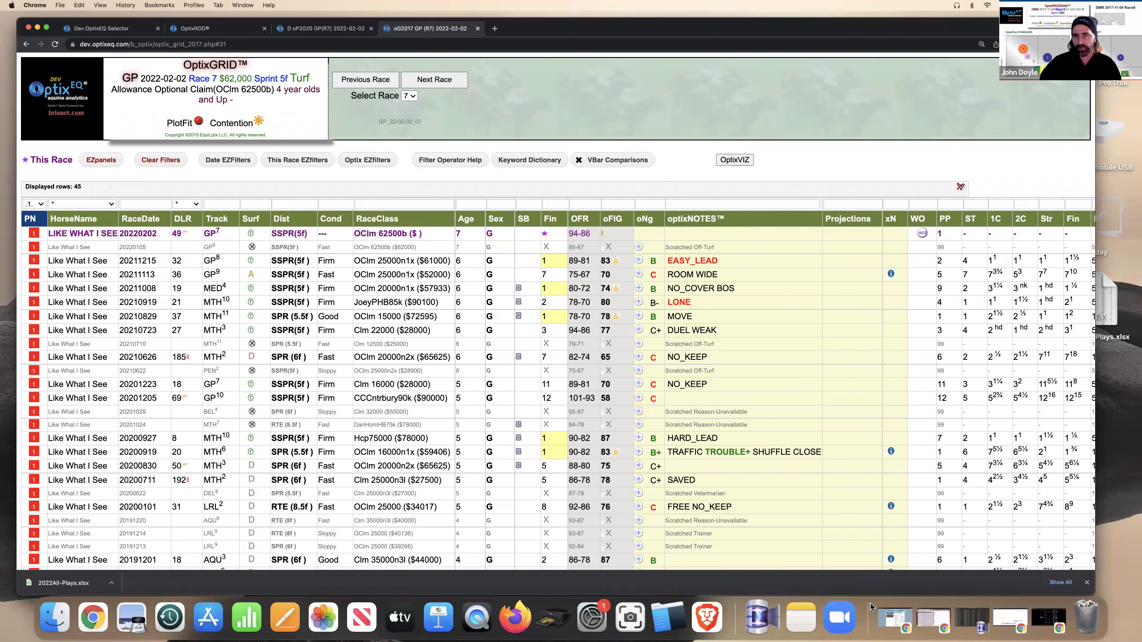
mouse_move(567, 227)
left_mouse_down()
mouse_move(635, 308)
mouse_move(637, 405)
left_mouse_up()
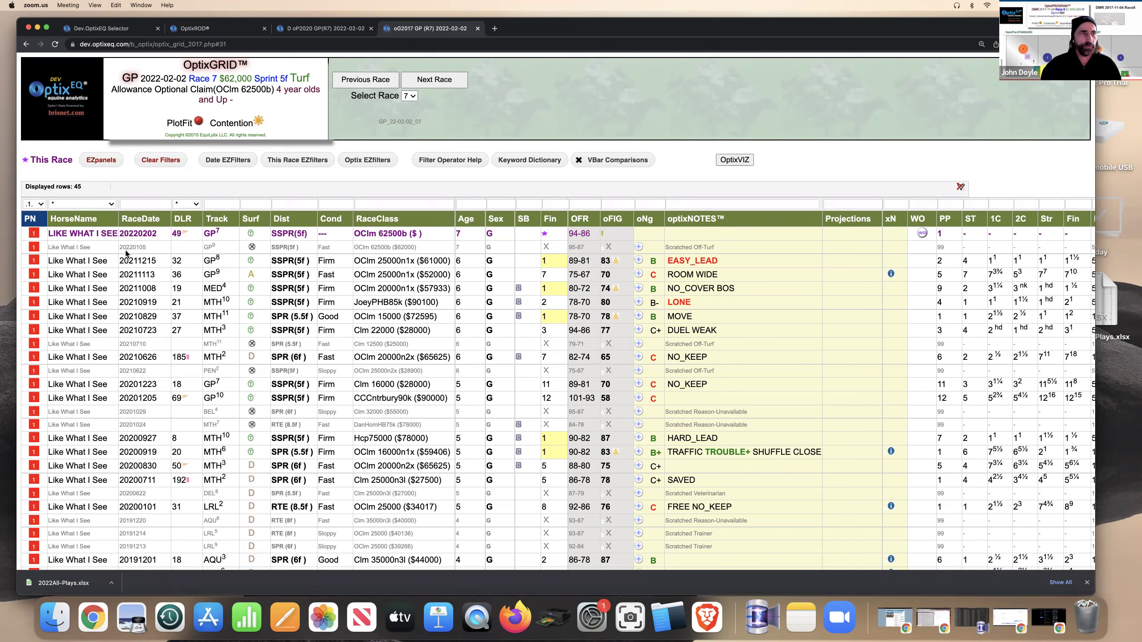
Step: Filter the PN list to horse 2, Embolden, showing his 22 runlines
left_click(35, 209)
left_click(35, 209)
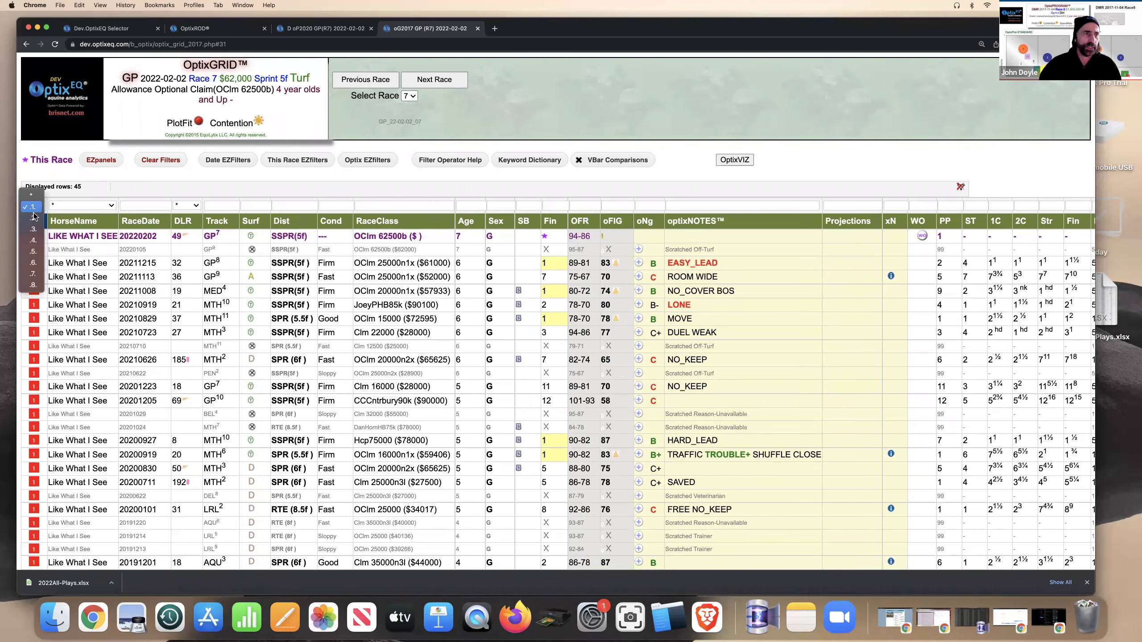
left_click(34, 218)
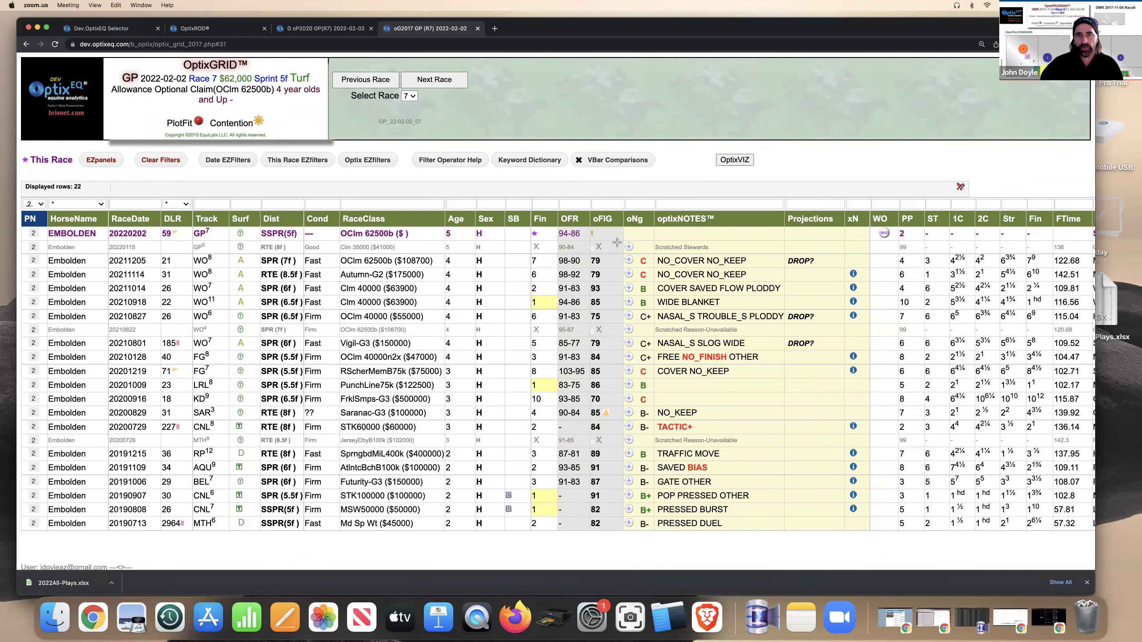
Step: Box Embolden's 79 figures, recent class levels, 59-day layoff, 2019 CNL wins and Clm 35000 race
mouse_move(583, 255)
left_mouse_down()
mouse_move(665, 266)
mouse_move(686, 296)
mouse_move(661, 320)
mouse_move(637, 285)
mouse_move(860, 272)
mouse_move(869, 282)
left_mouse_up()
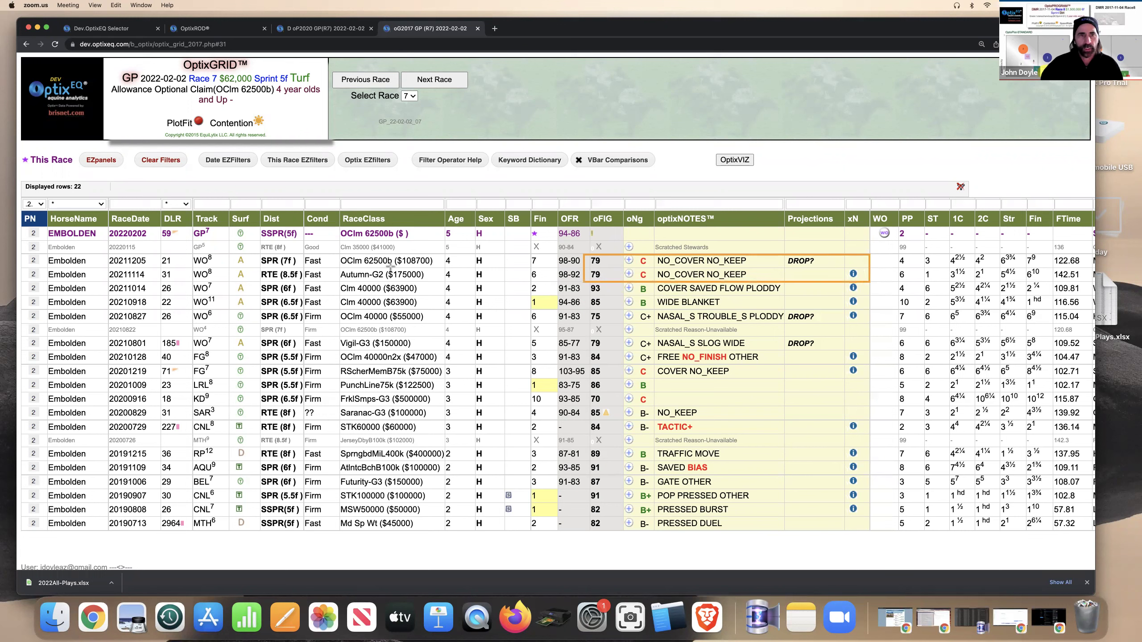
mouse_move(338, 255)
left_mouse_down()
mouse_move(451, 261)
mouse_move(446, 282)
left_mouse_up()
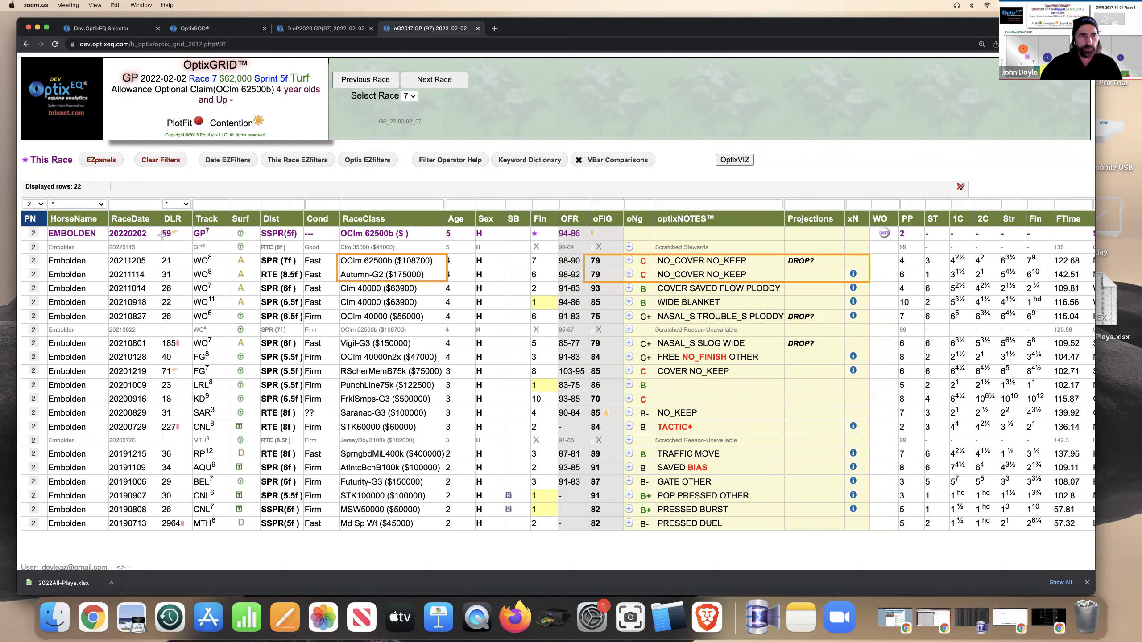
left_click_drag(160, 231, 178, 236)
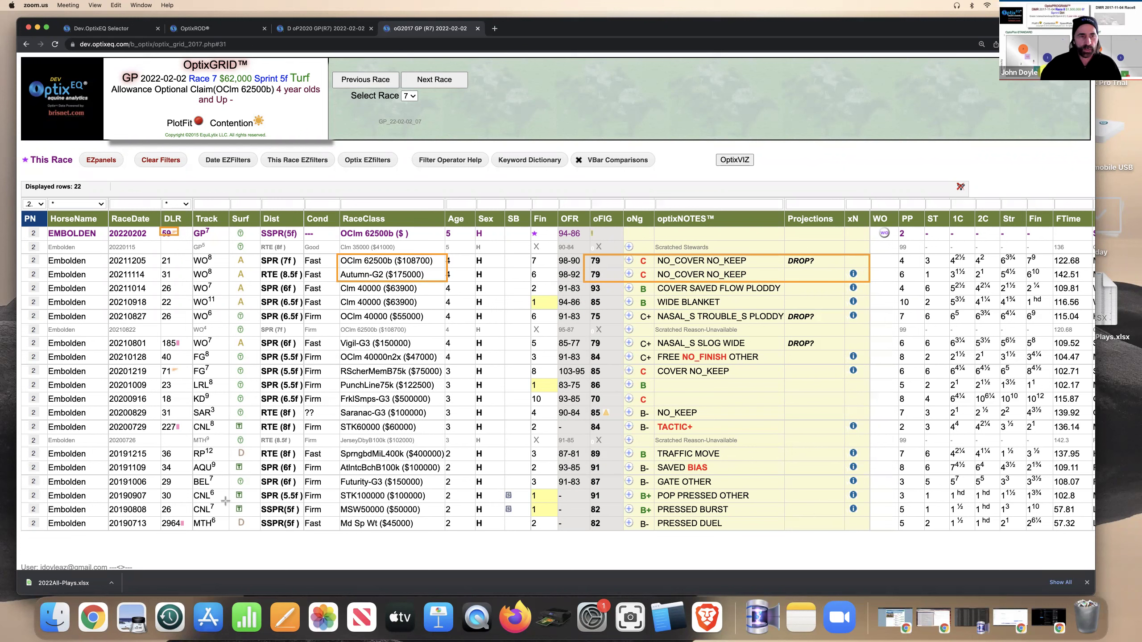
left_click_drag(194, 489, 781, 515)
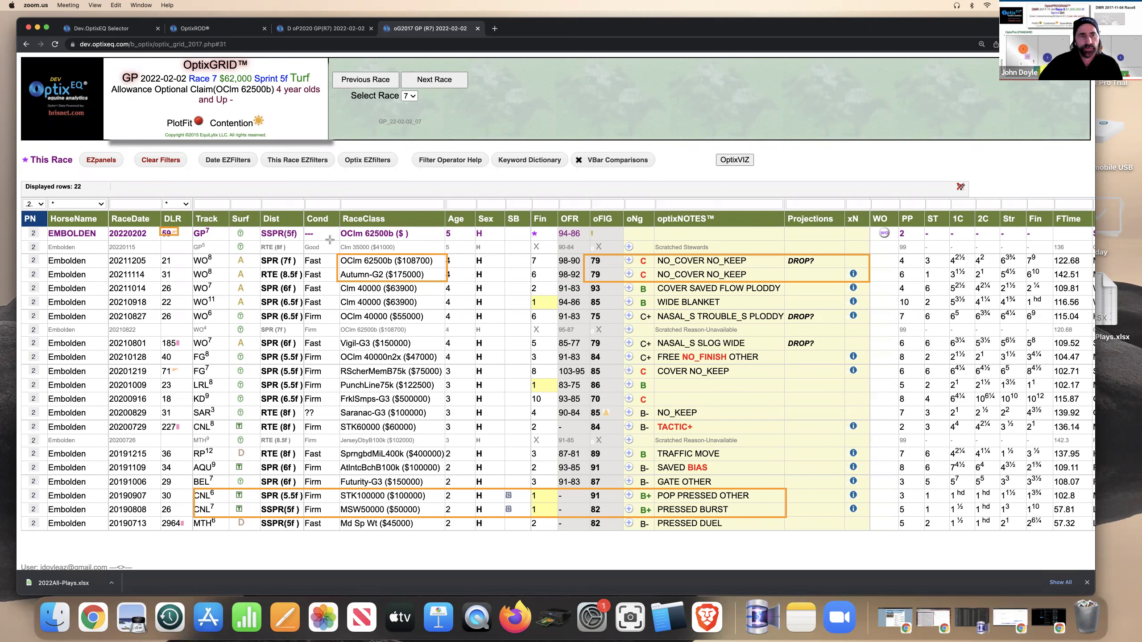
left_click_drag(338, 241, 435, 255)
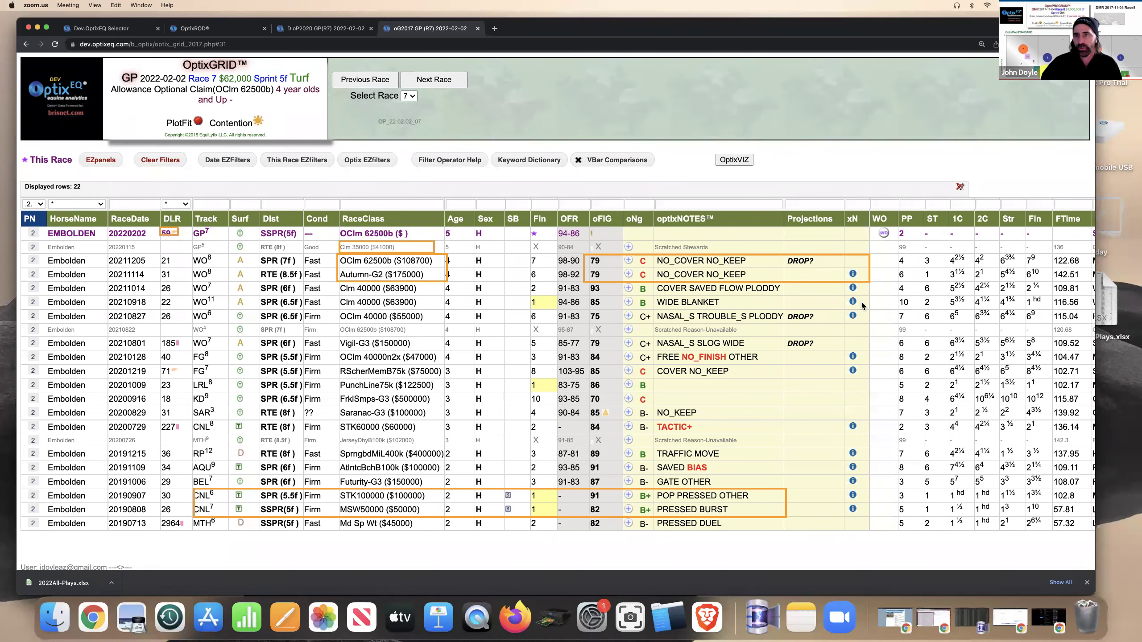
Step: Scroll across to Embolden's Jockey, Trainer and Odds columns and back
scroll(862, 305, "right", 5)
scroll(862, 305, "right", 8)
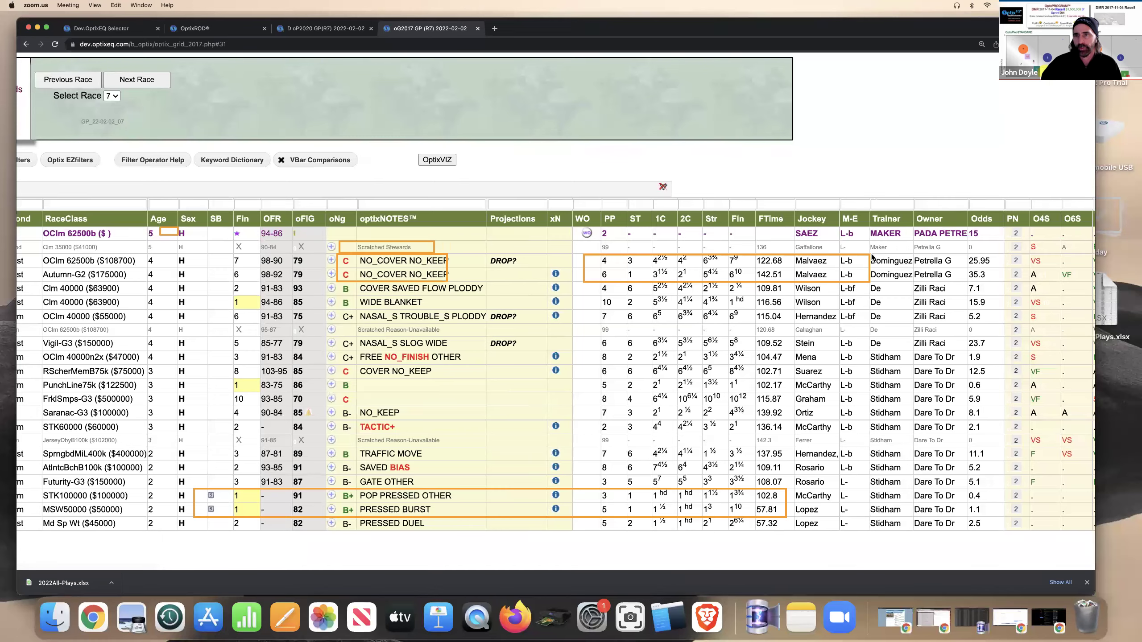
scroll(830, 254, "left", 12)
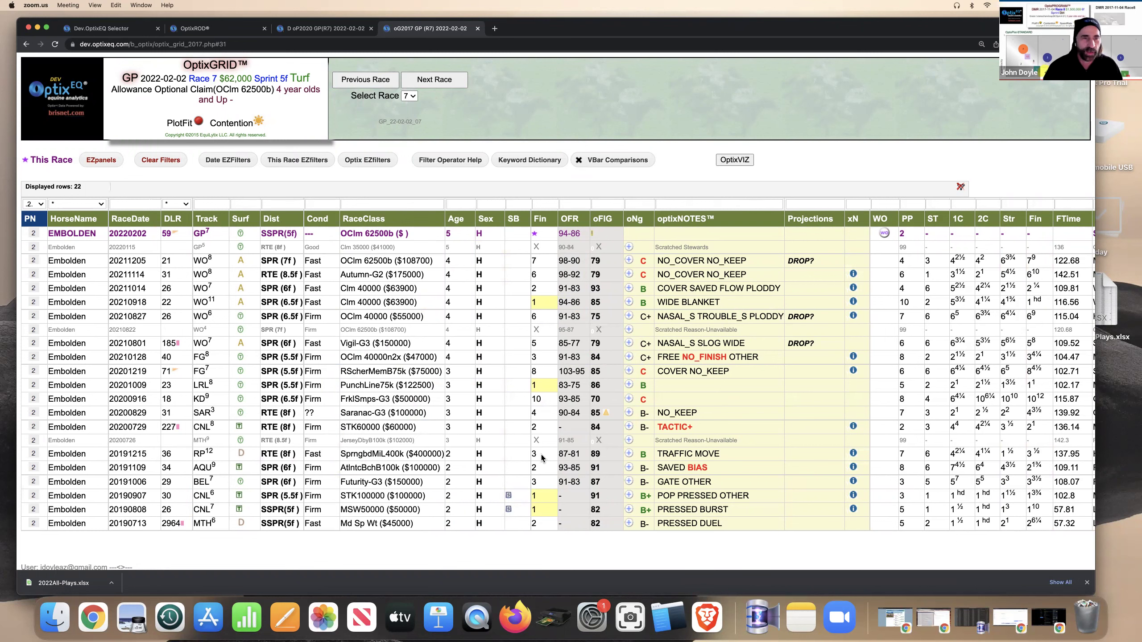
scroll(30, 205, "right", 1)
left_click(30, 205)
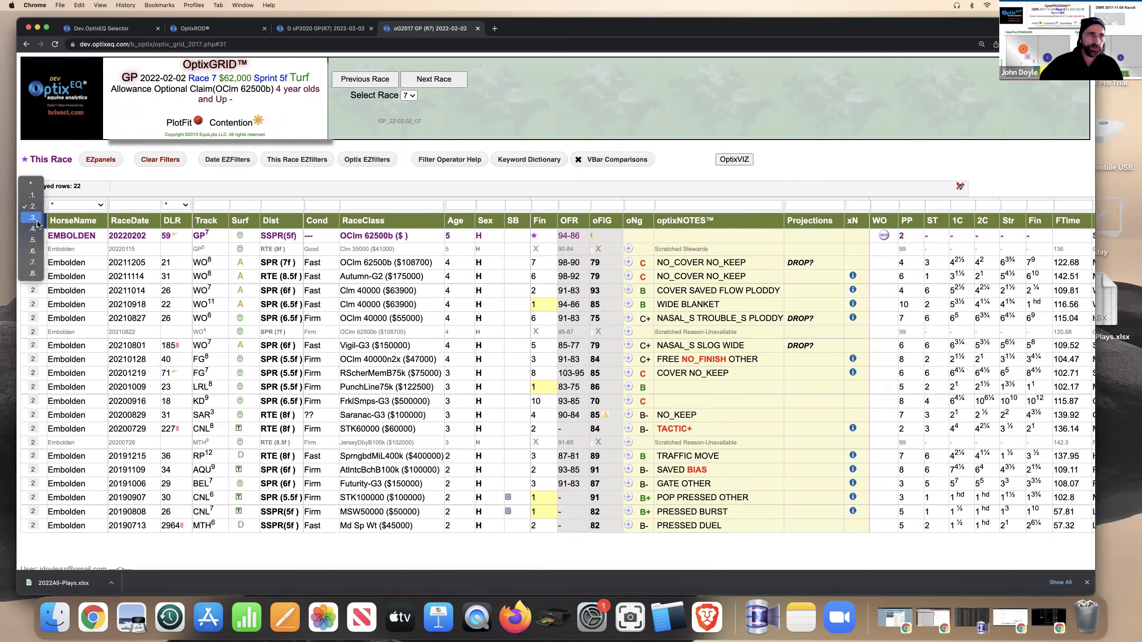
left_click(33, 217)
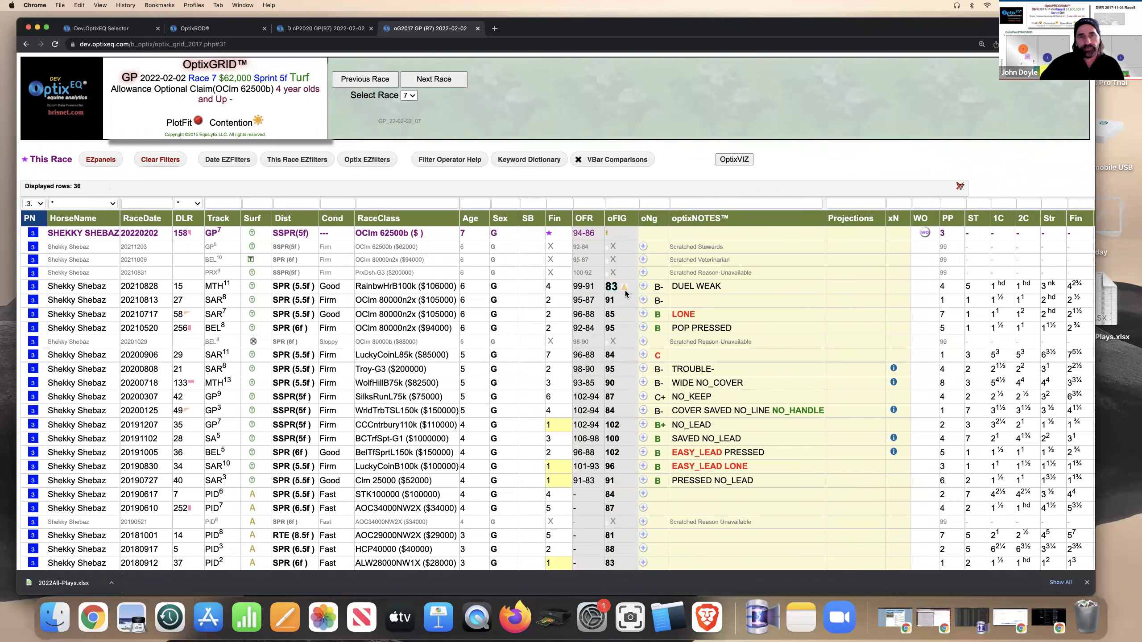
mouse_move(626, 292)
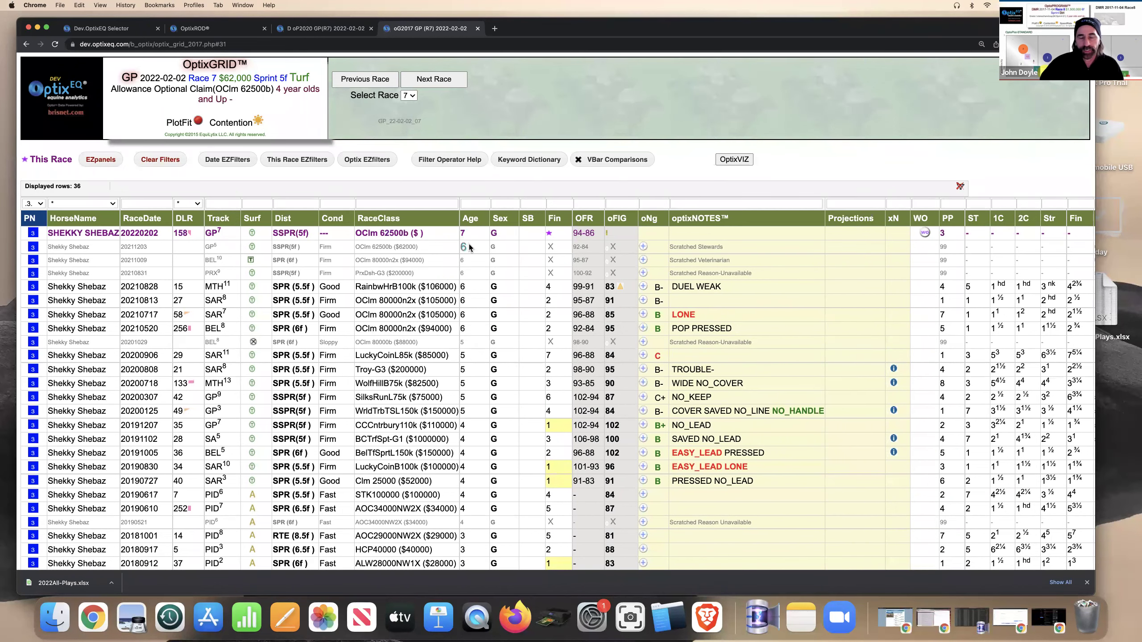
scroll(470, 247, "right", 5)
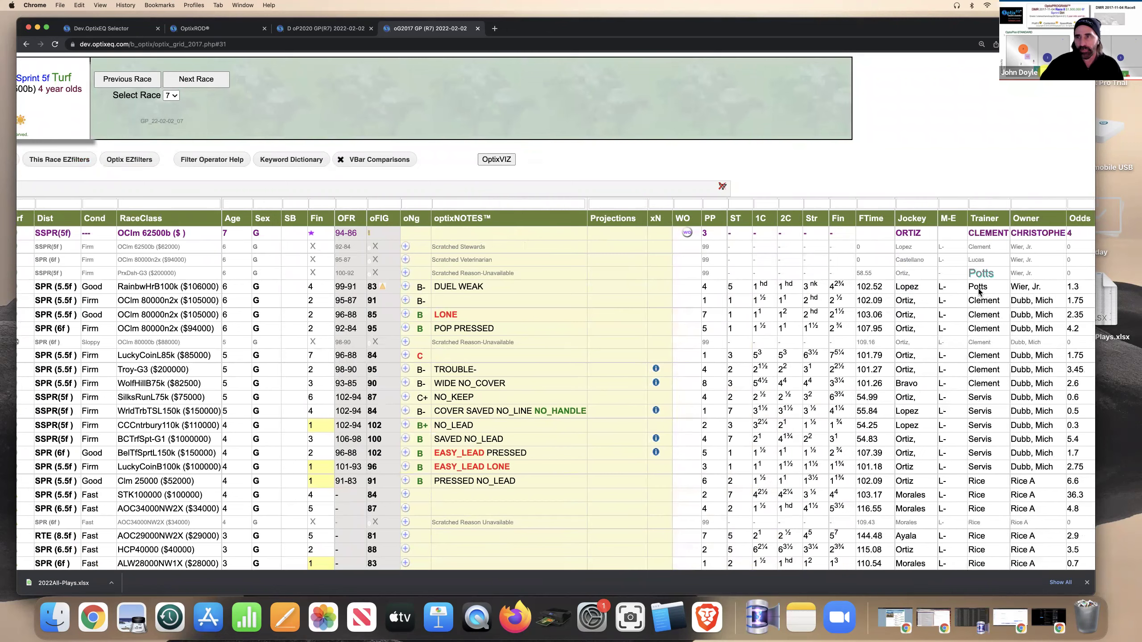
scroll(809, 356, "left", 5)
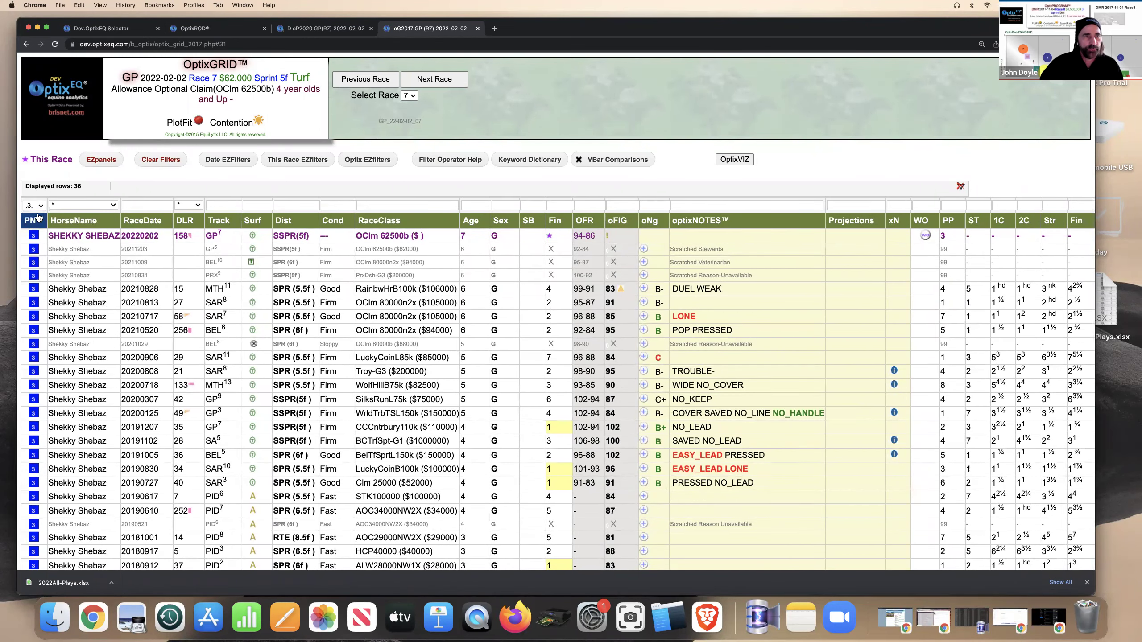
Step: Change the PN filter from .3. to .4., Elusive Mischief, with 22 runlines
key("Down")
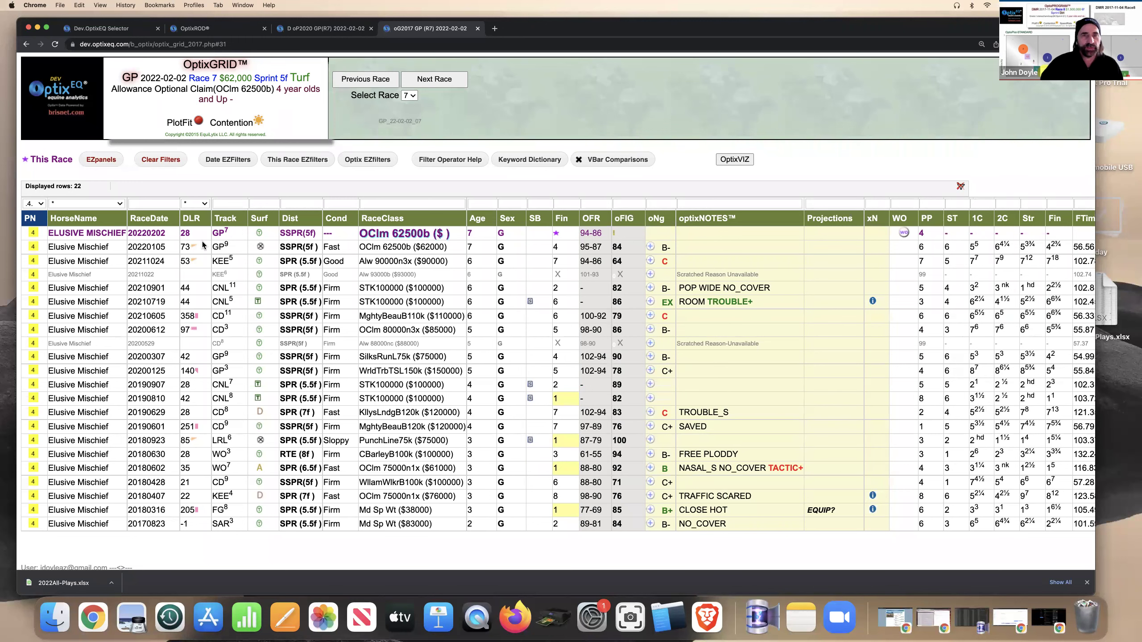
left_click(41, 204)
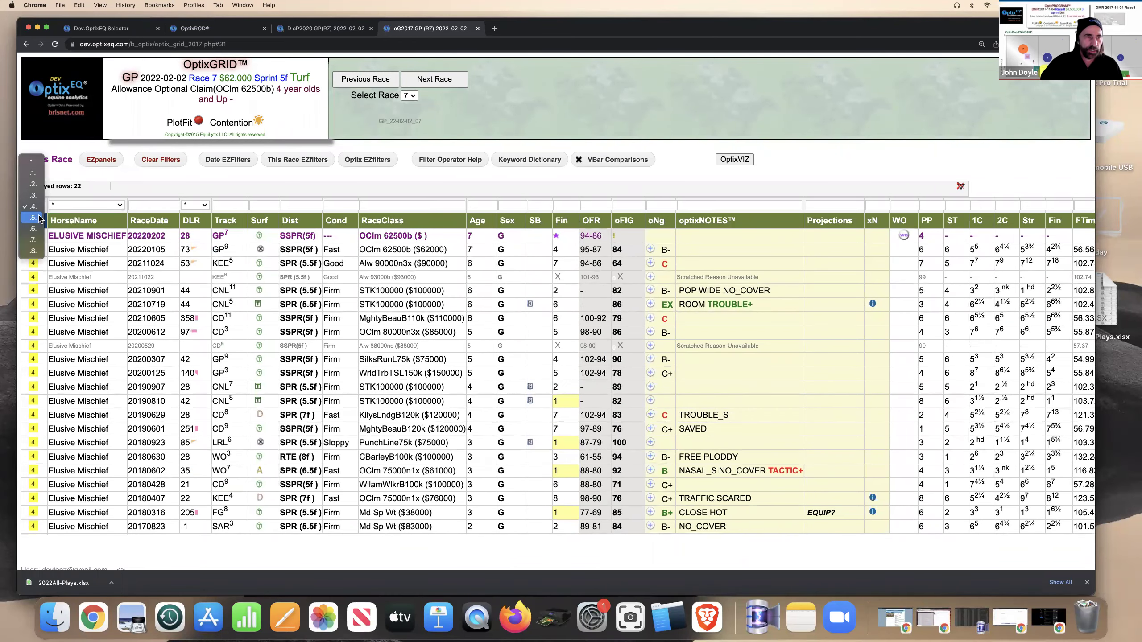
Step: Filter to horse 5, Extravagant Kid, and box his age 9, recent figures and early call positions
left_click(40, 218)
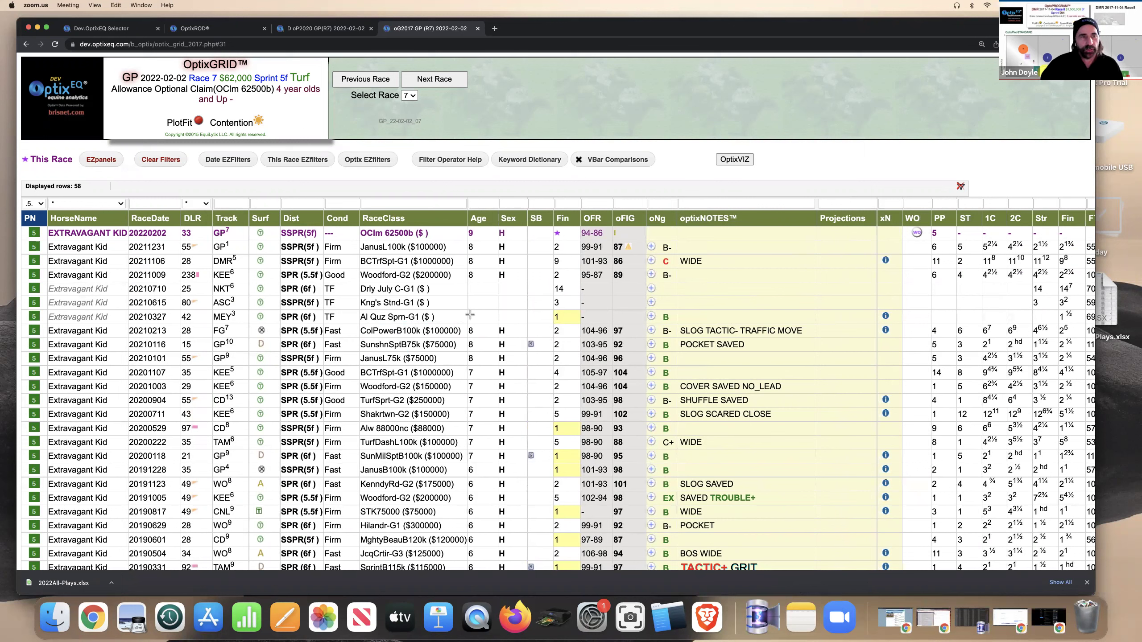
mouse_move(469, 314)
left_mouse_down()
mouse_move(654, 325)
mouse_move(663, 416)
left_mouse_up()
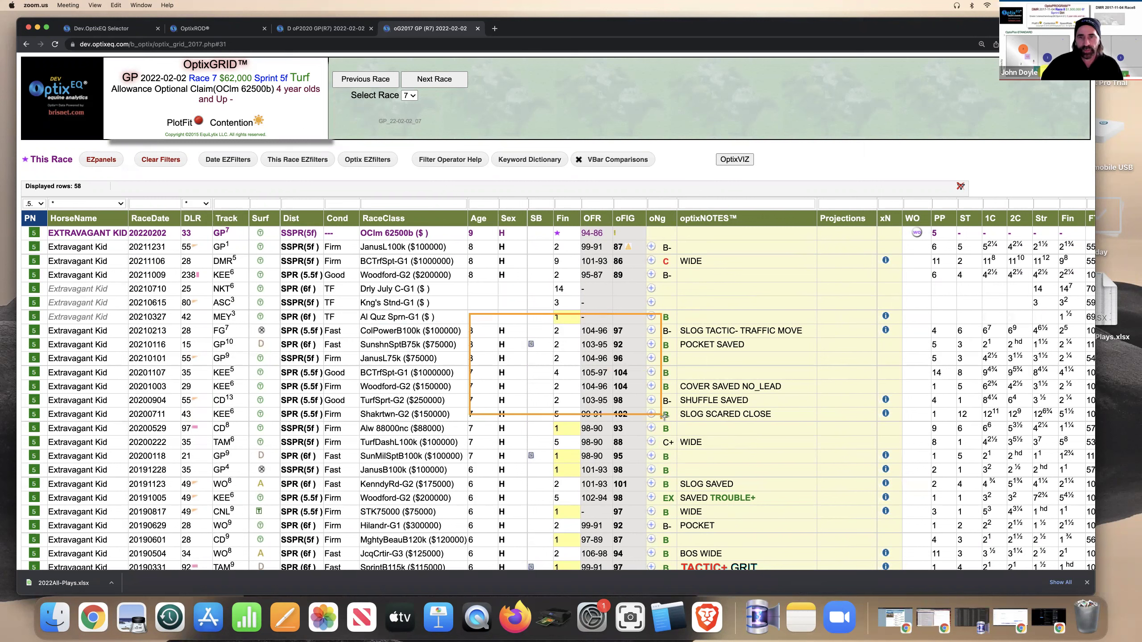
mouse_move(607, 241)
left_mouse_down()
mouse_move(647, 290)
mouse_move(648, 280)
left_mouse_up()
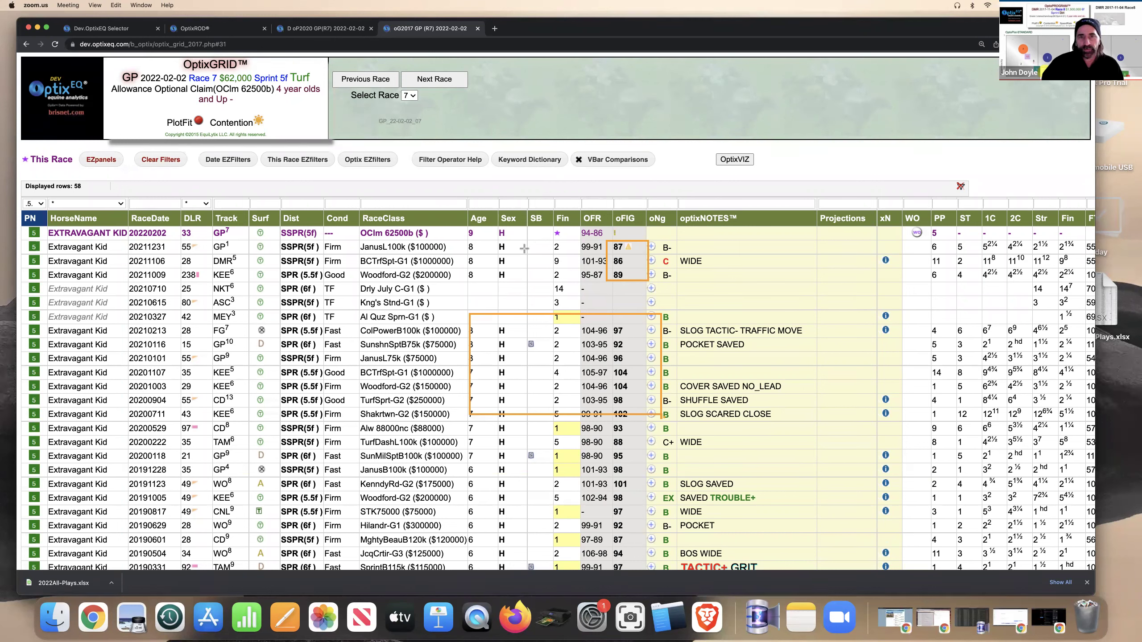
left_click_drag(464, 227, 478, 239)
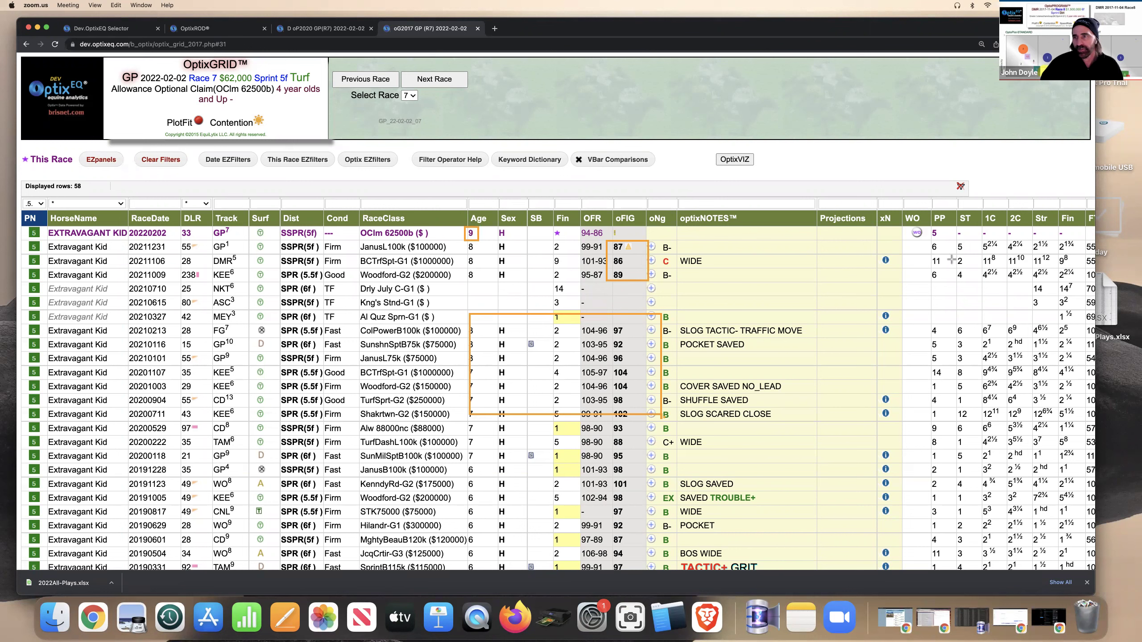
mouse_move(966, 242)
left_mouse_down()
mouse_move(1038, 263)
mouse_move(1052, 280)
left_mouse_up()
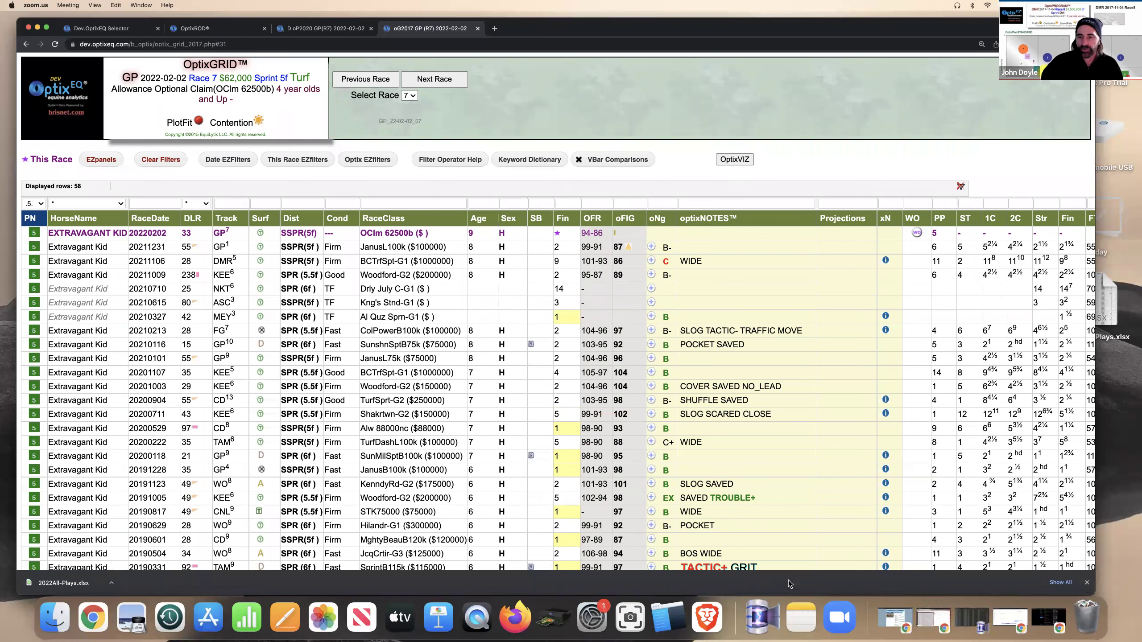
left_click(31, 204)
Step: Show horse 6 Kasim's races and single out his 20210929 runline
key("Return")
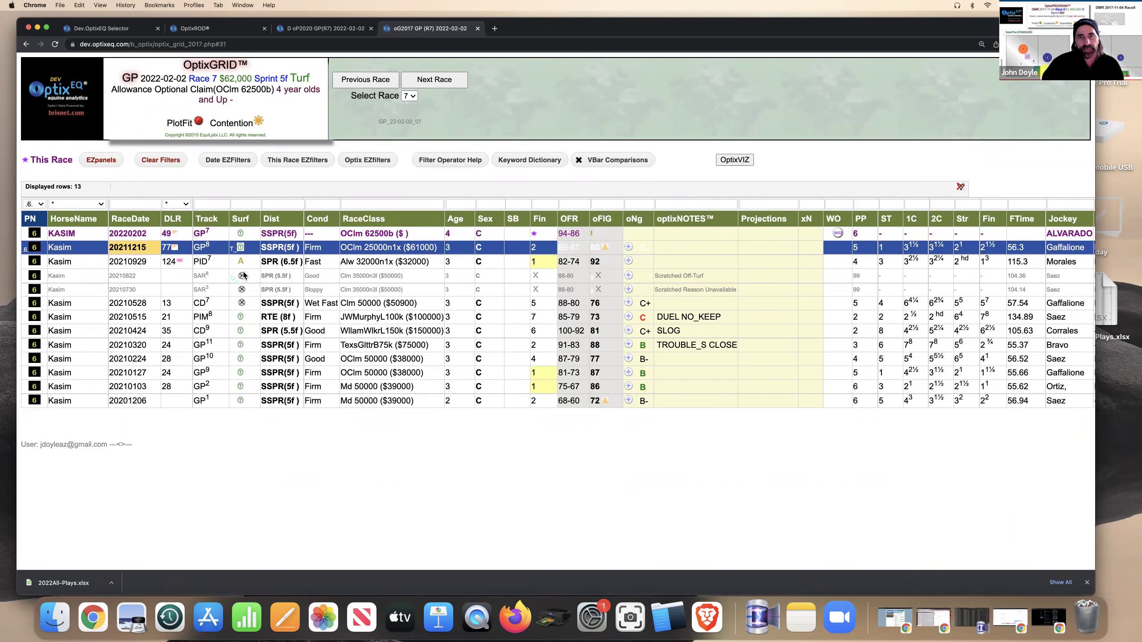
left_click(674, 261)
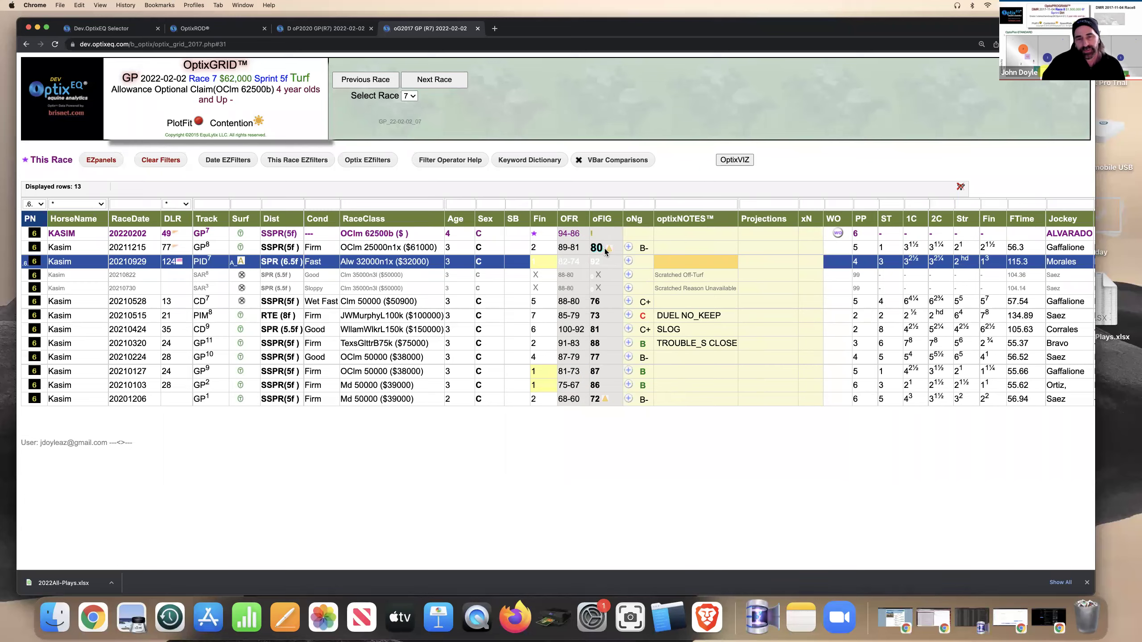
left_click(37, 205)
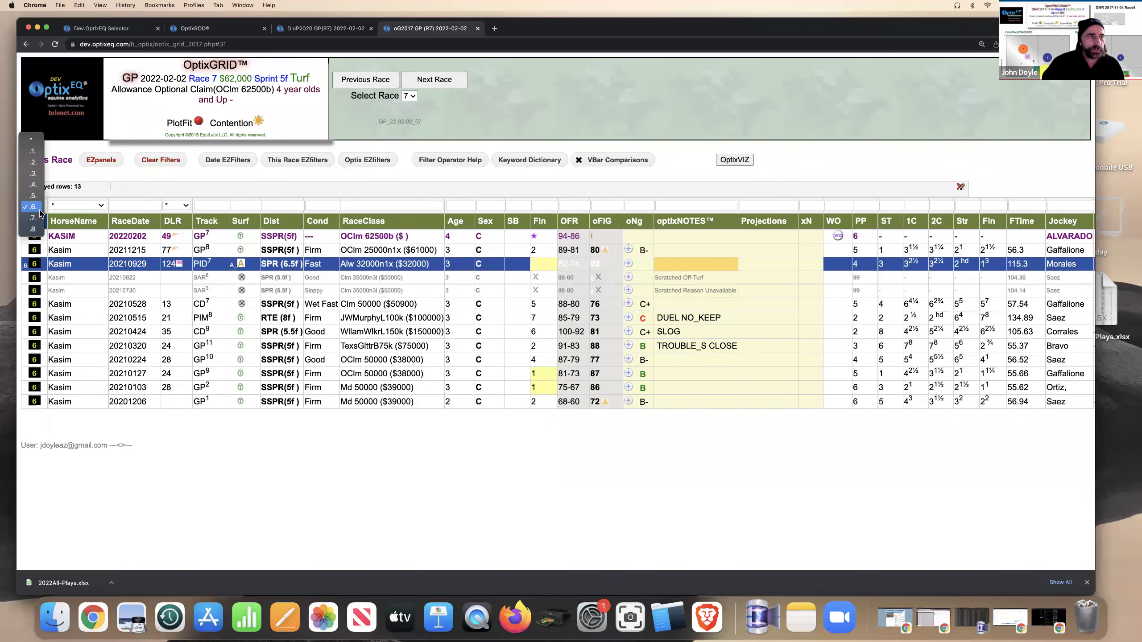
left_click(37, 217)
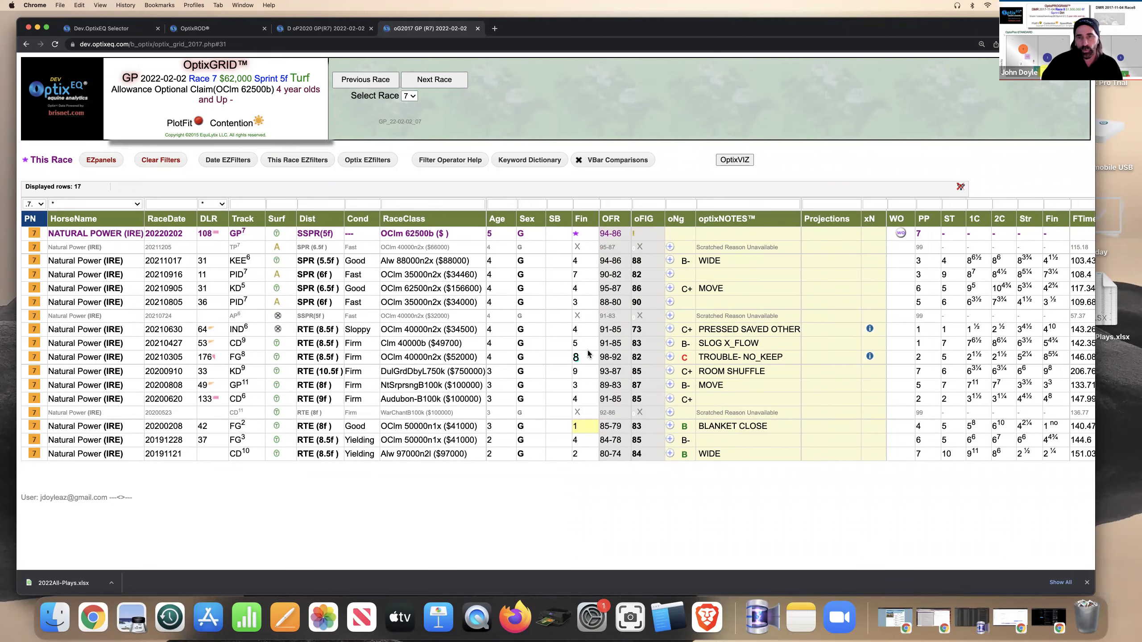
Step: Filter to horse 8, Harry's Ontheloose, and scroll through its 28 runlines and all columns
left_click(34, 205)
left_click(34, 218)
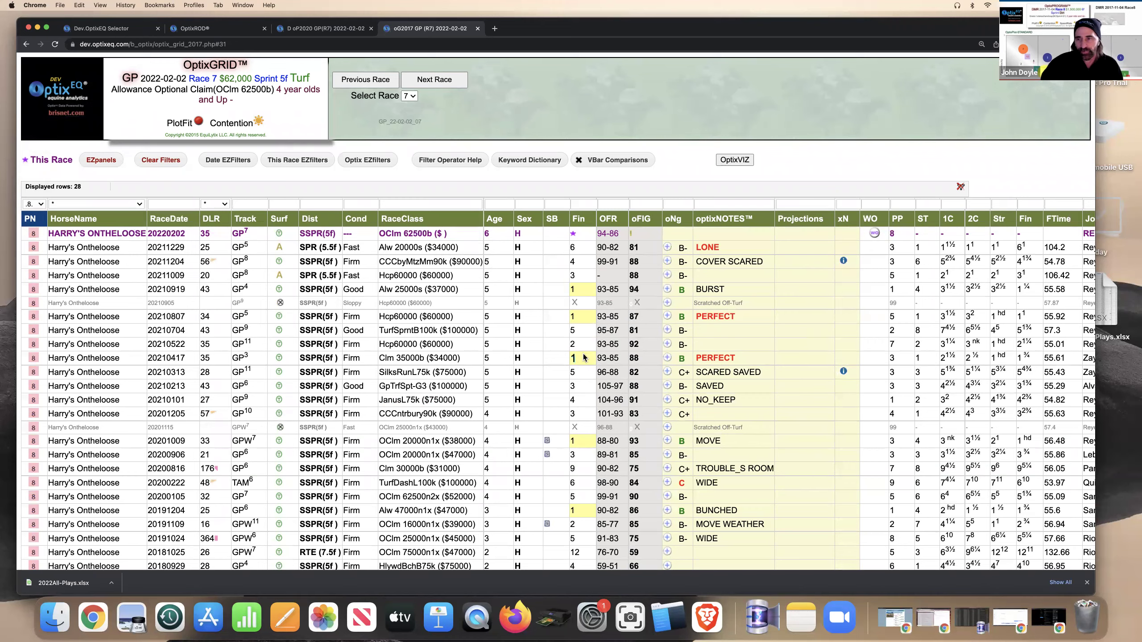
scroll(584, 360, "down", 2)
scroll(584, 358, "down", 3)
scroll(584, 357, "up", 4)
scroll(585, 358, "right", 3)
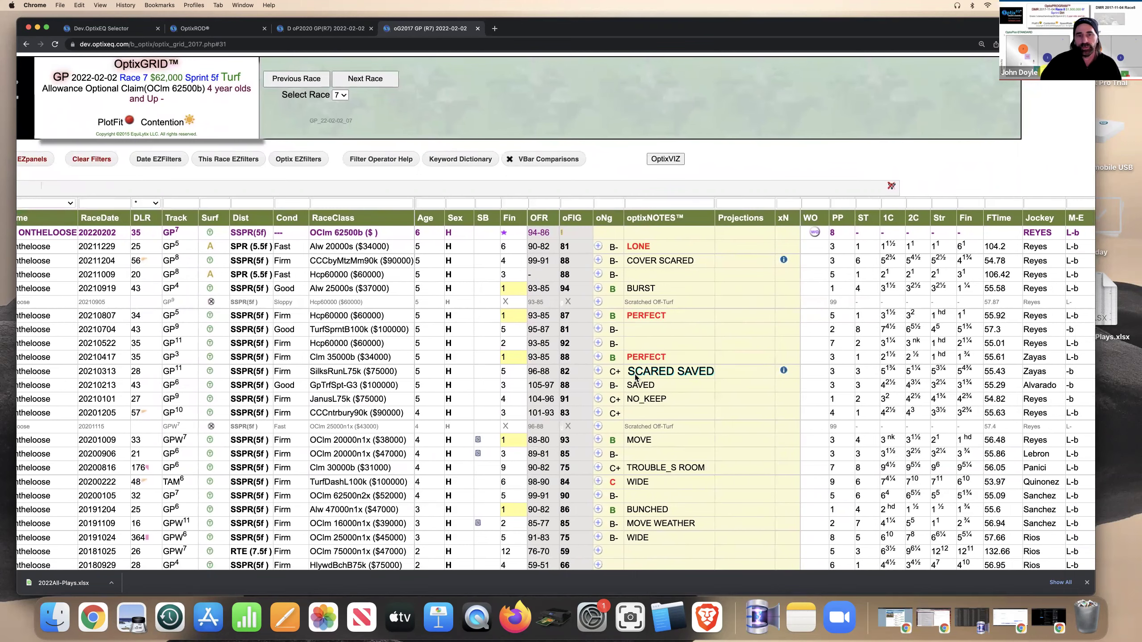
scroll(635, 377, "left", 3)
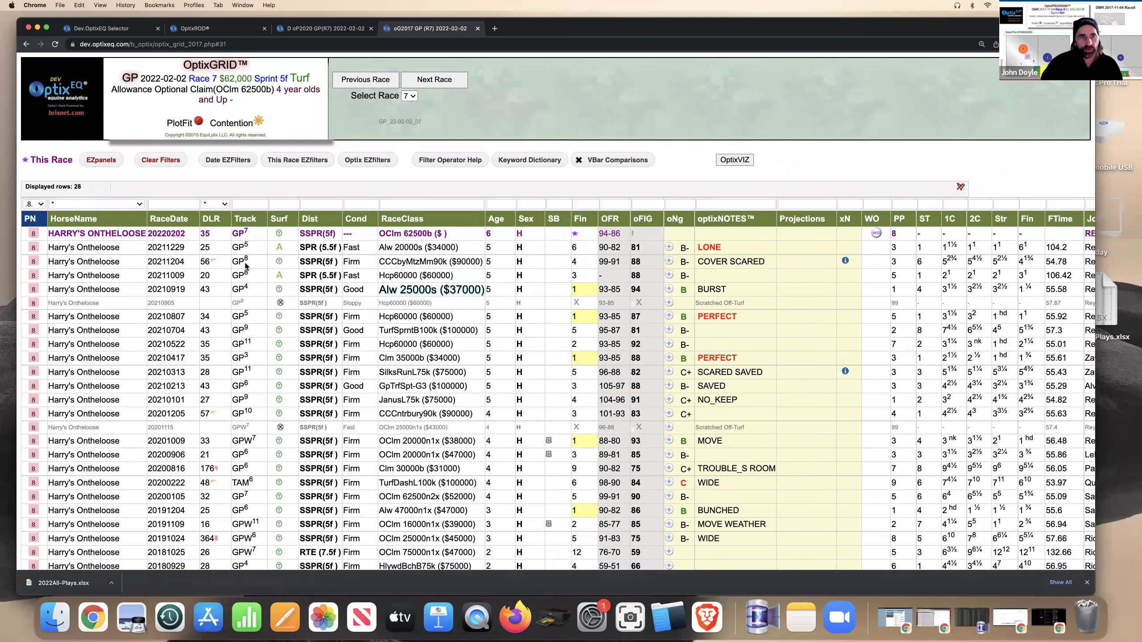
scroll(248, 264, "right", 2)
scroll(248, 265, "right", 2)
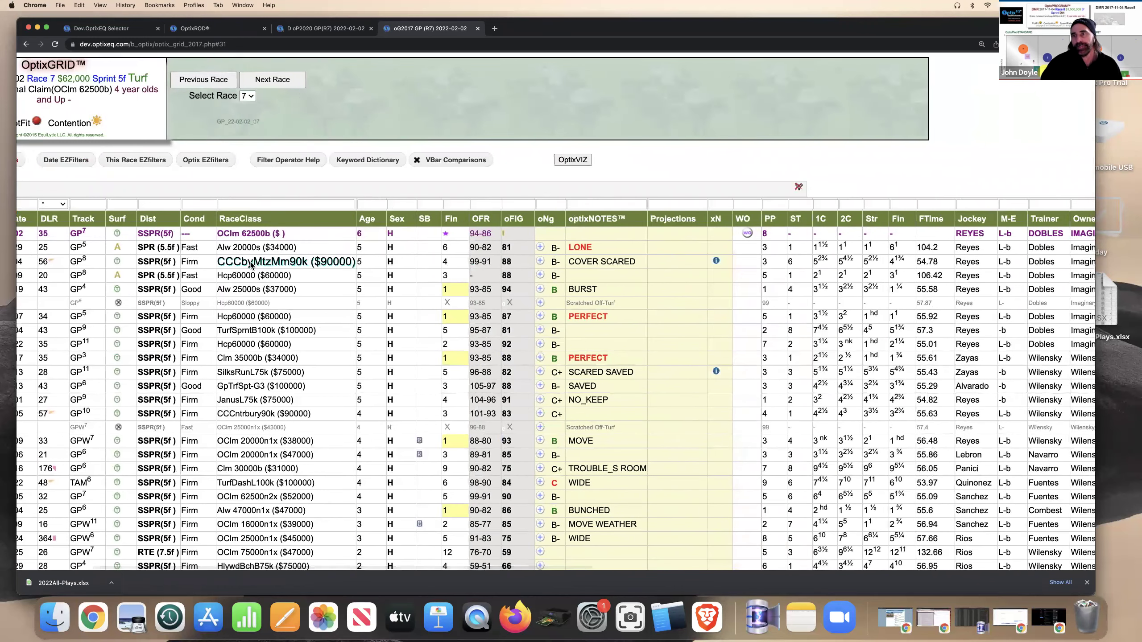
scroll(359, 279, "left", 4)
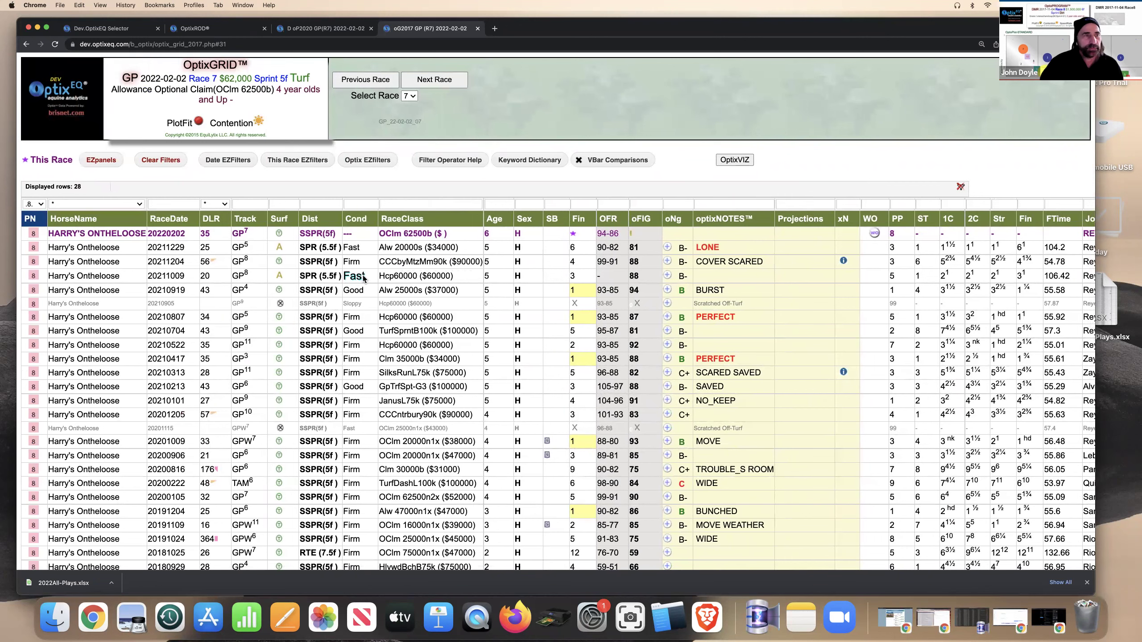
scroll(364, 279, "right", 20)
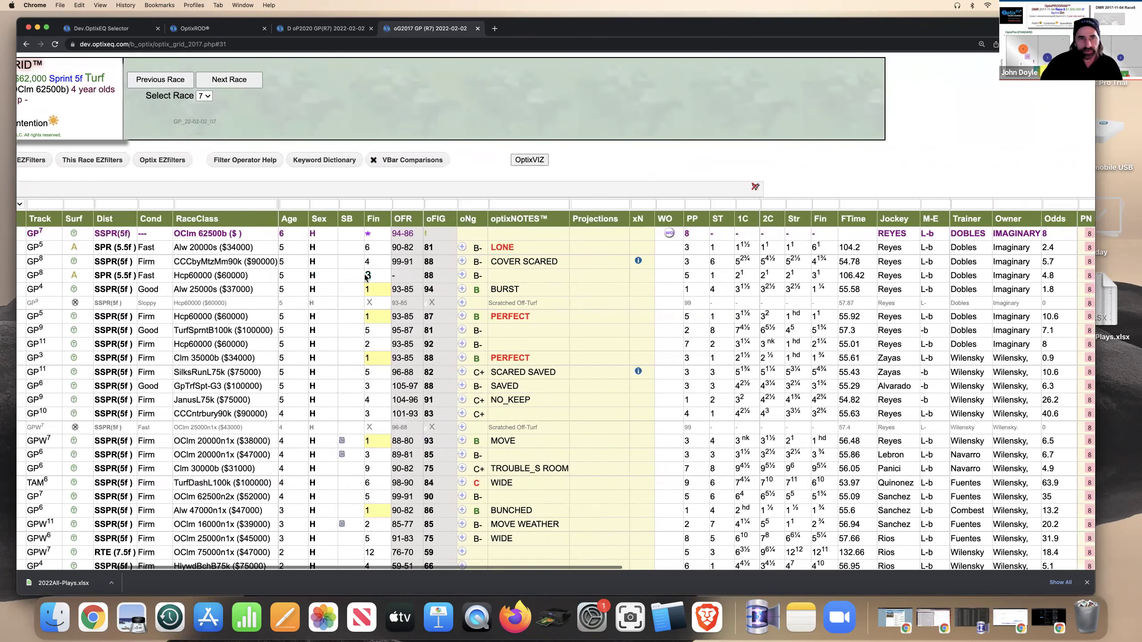
scroll(365, 278, "left", 20)
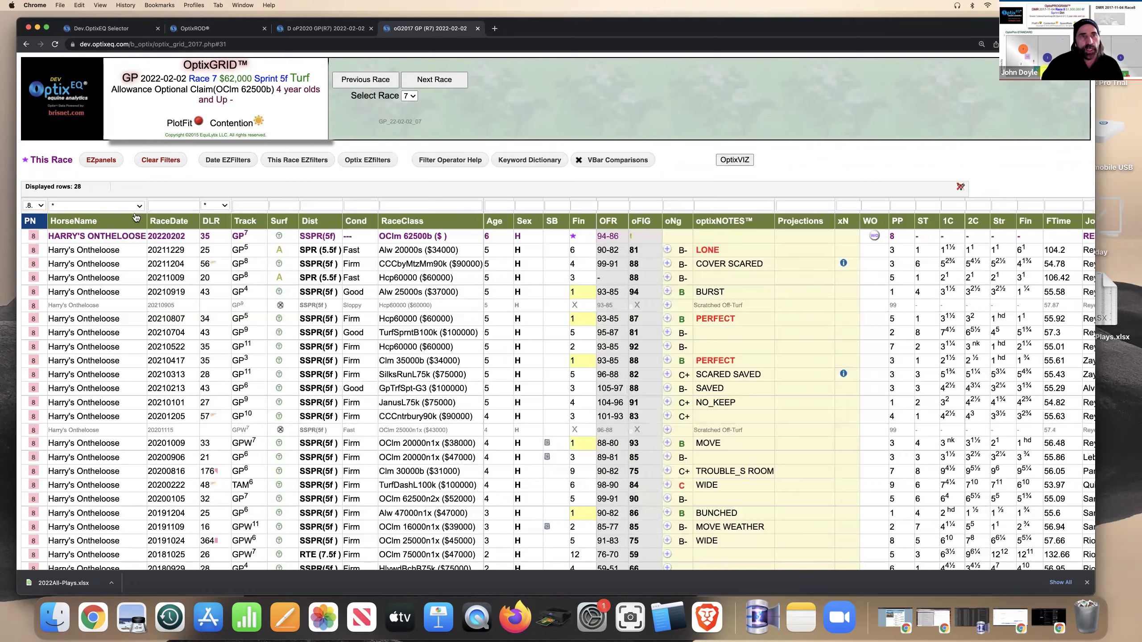
Step: Return to the D oP2020 GP(R7) summary page
left_click(302, 32)
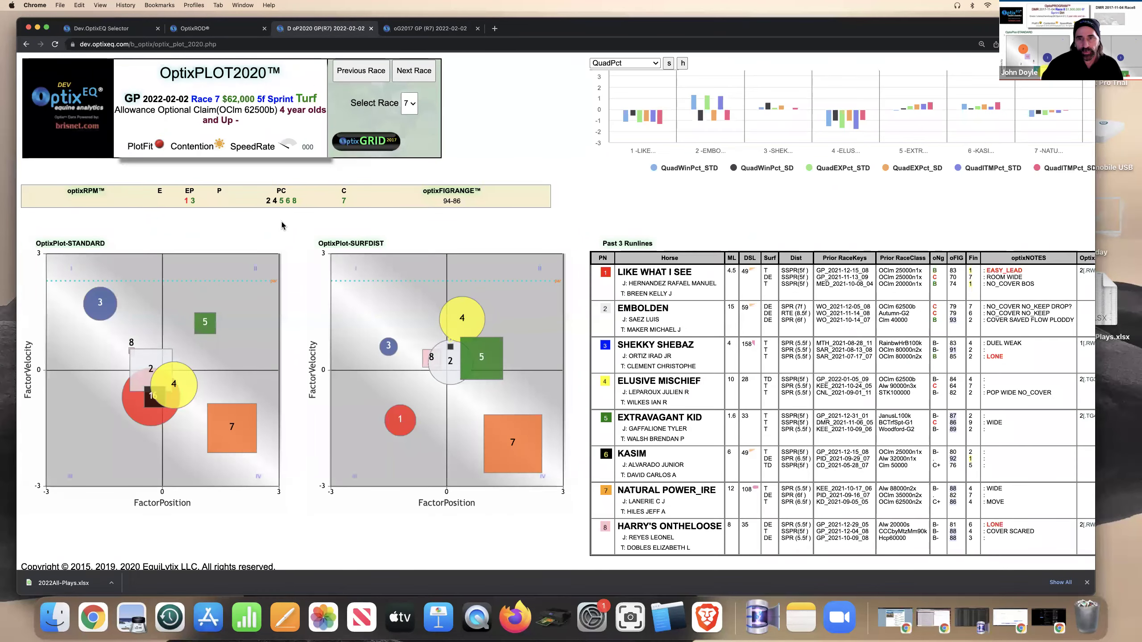